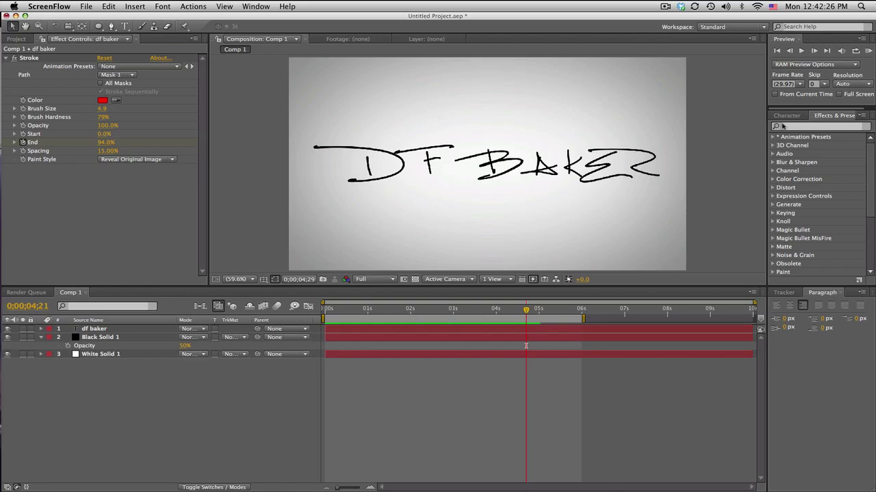
- Preview the DF BAKER stroke-reveal in Comp 1, then stop and jump to about 2;05
left_click(868, 51)
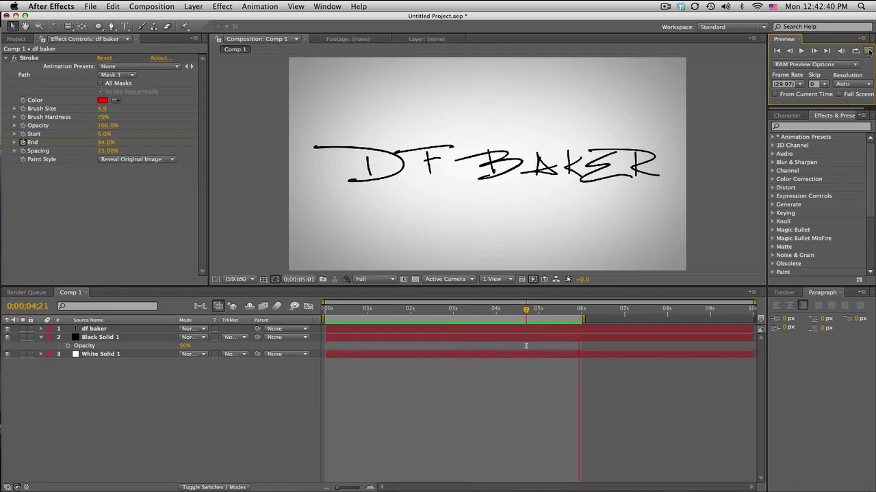
left_click(868, 51)
left_click(417, 311)
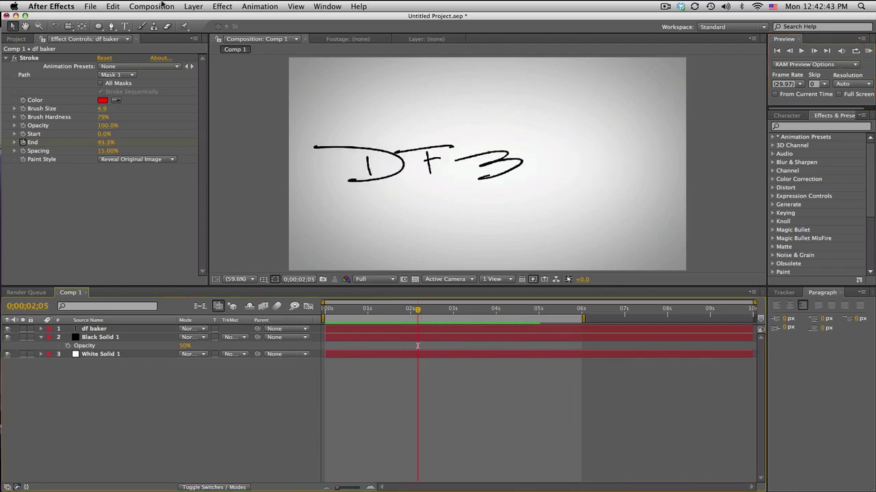
- Create a new 1280×720 composition, Comp 2, keeping its default settings
left_click(152, 6)
left_click(155, 18)
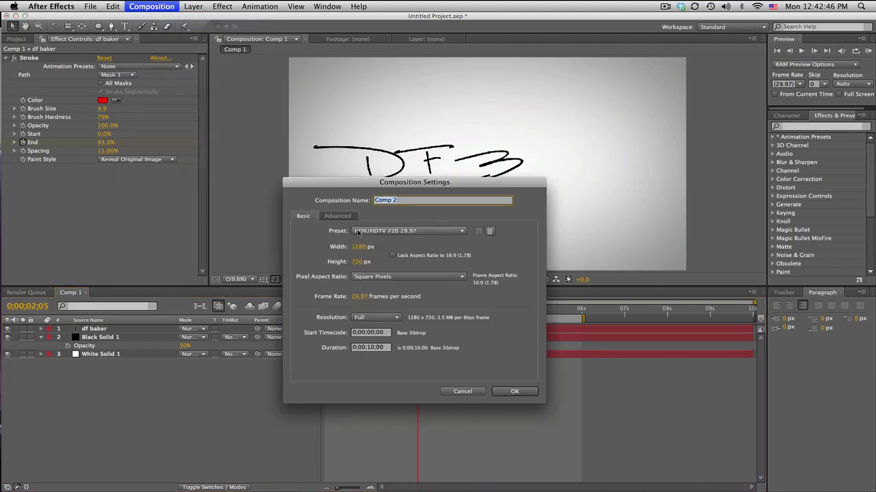
left_click(508, 391)
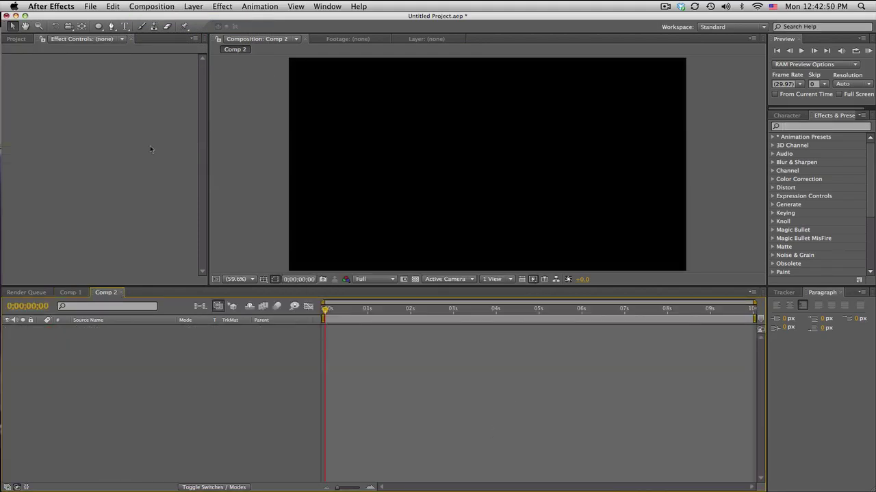
- Add a full-frame white solid layer, White Solid 2, to Comp 2
left_click(202, 8)
mouse_move(199, 19)
left_click(373, 31)
left_click(344, 310)
left_click(276, 312)
left_click(513, 314)
left_click(447, 335)
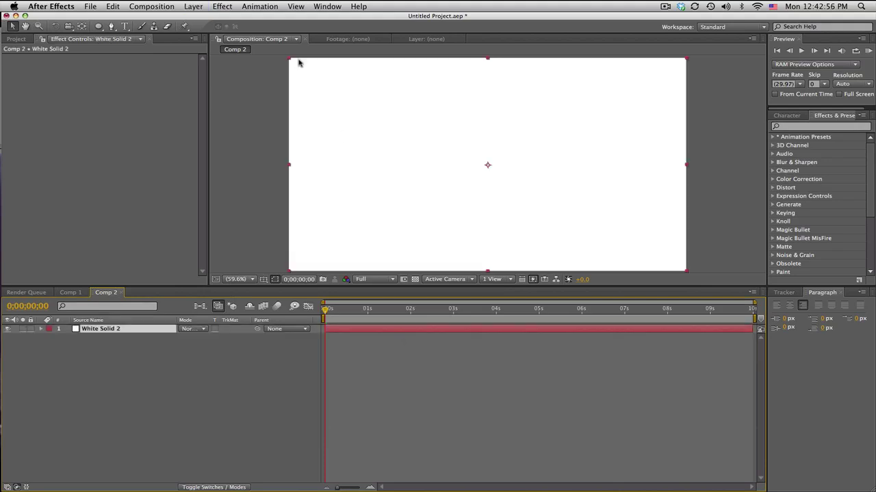
- Add a black solid layer, Black Solid 2, above the white one
left_click(193, 7)
mouse_move(196, 18)
left_click(342, 31)
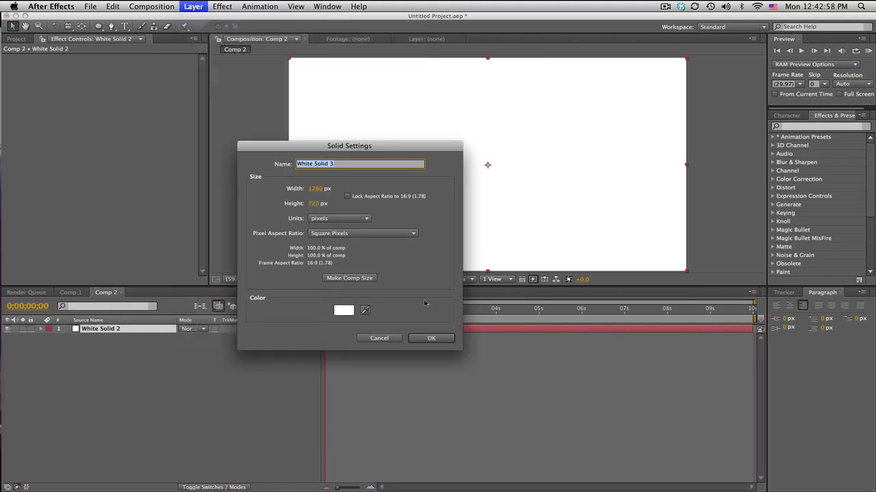
left_click(344, 308)
left_click_drag(294, 426, 277, 437)
left_click(503, 312)
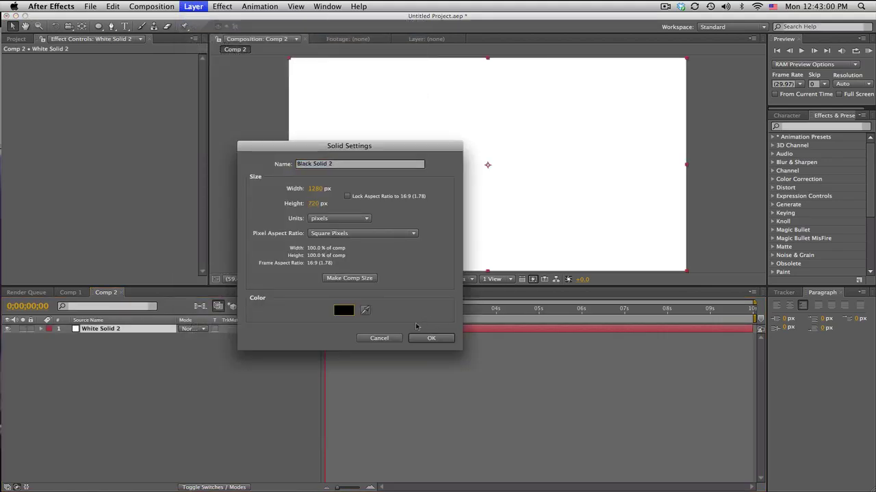
left_click(445, 335)
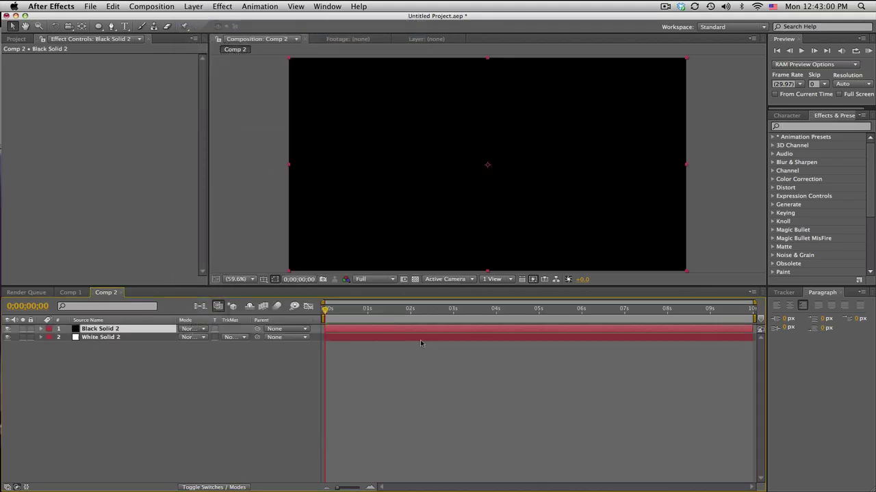
- Give Black Solid 2 a fitted elliptical mask set to Subtract with 360 px feather
double_click(98, 26)
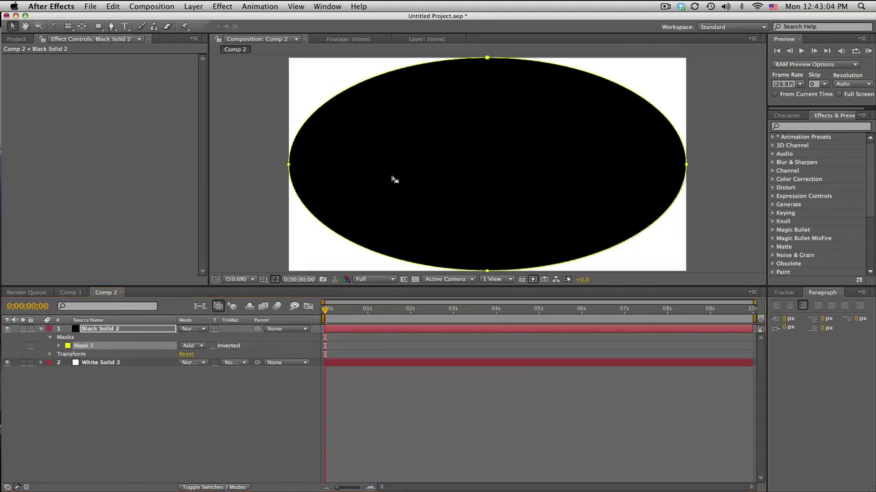
left_click(191, 345)
left_click(193, 353)
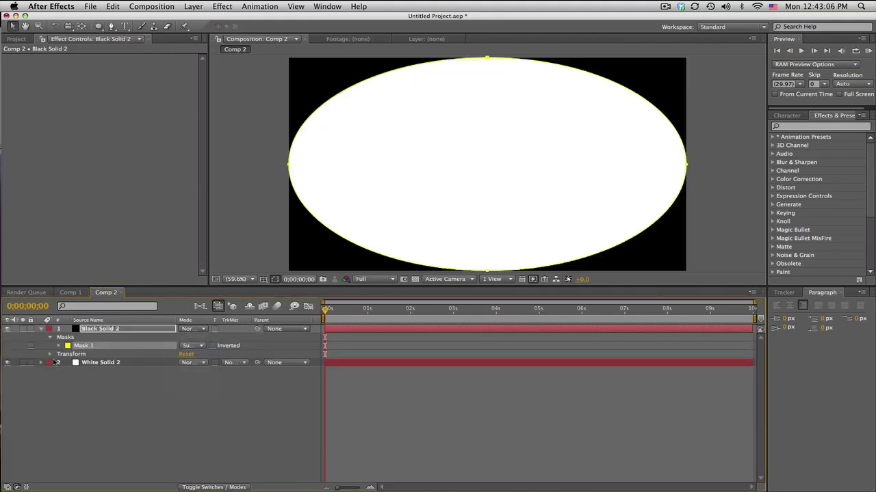
left_click(58, 345)
left_click_drag(197, 363, 396, 356)
- Set Black Solid 2's opacity to 50%
left_click(103, 330)
key("t")
left_click(187, 337)
type("50")
key("Return")
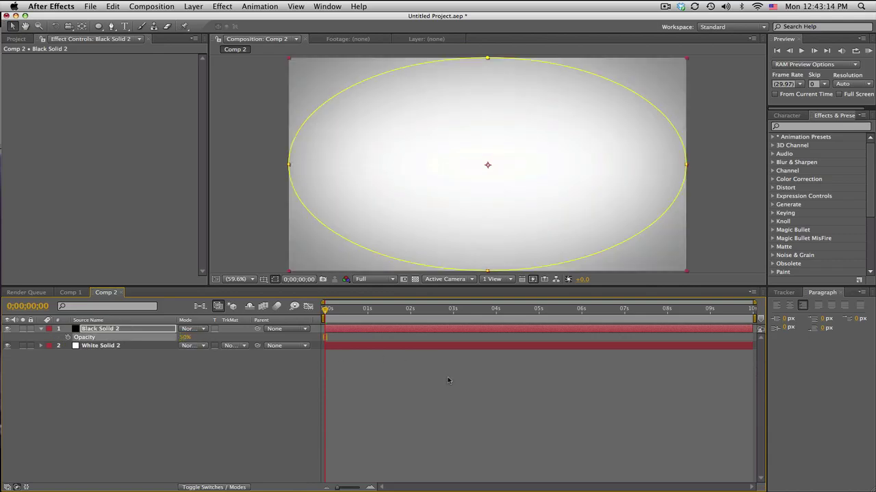
left_click(448, 381)
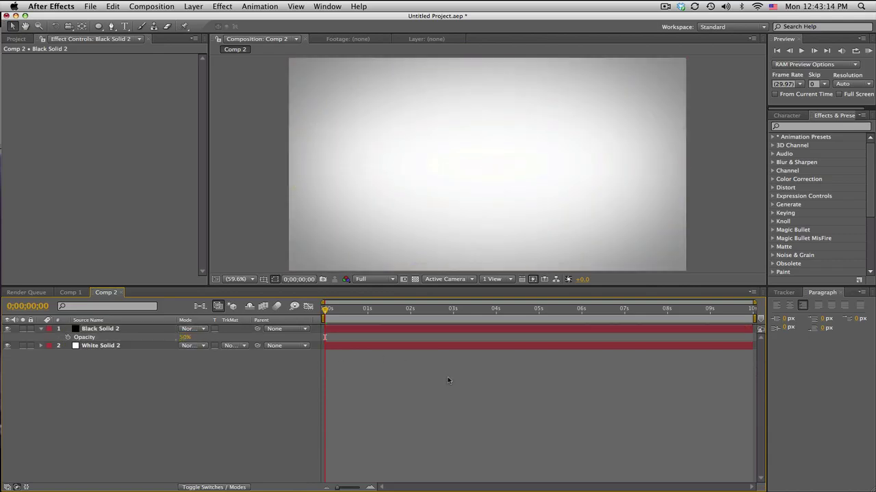
- Type the text DF BAKER and move it to the centre of the comp
left_click(124, 26)
left_click(400, 150)
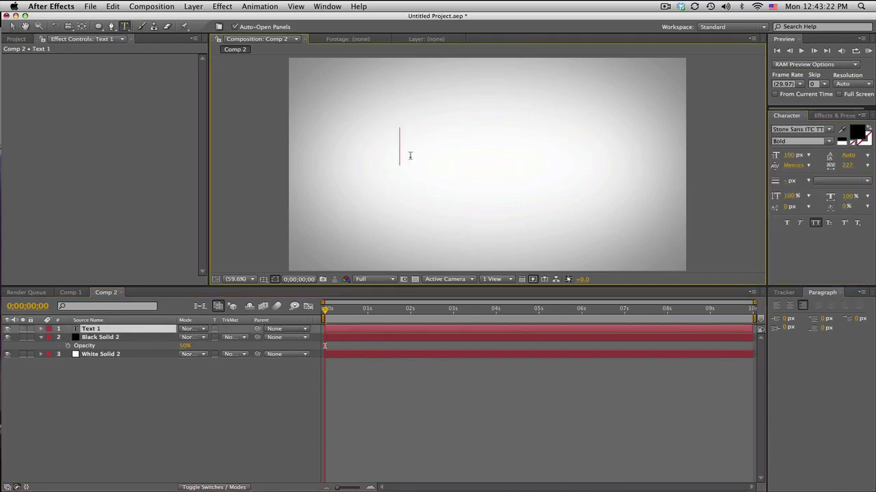
type("DF AKER")
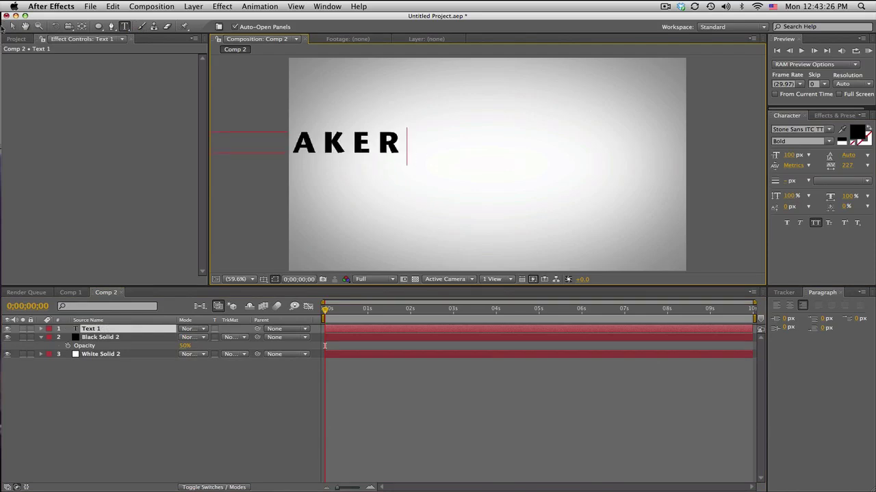
left_click(11, 26)
left_click_drag(359, 147, 546, 166)
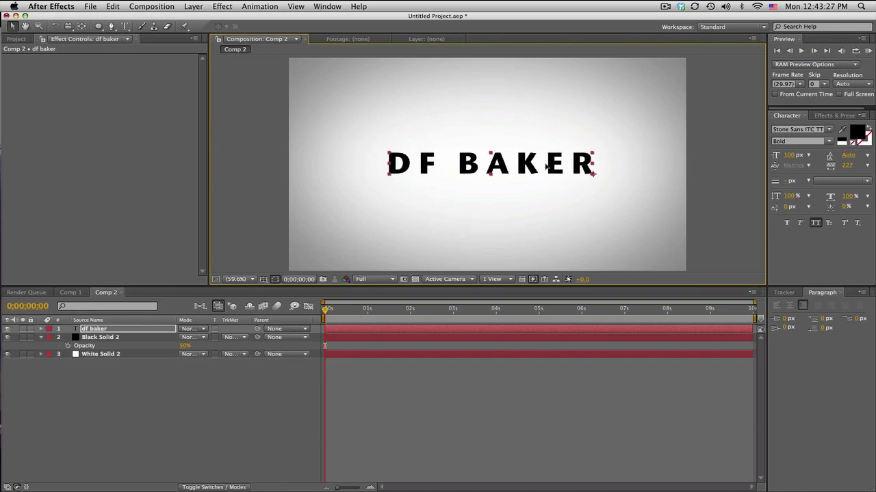
- Set DF BAKER in the Luna Bar font, re-centre it, and widen tracking to 260
double_click(512, 163)
left_click(792, 129)
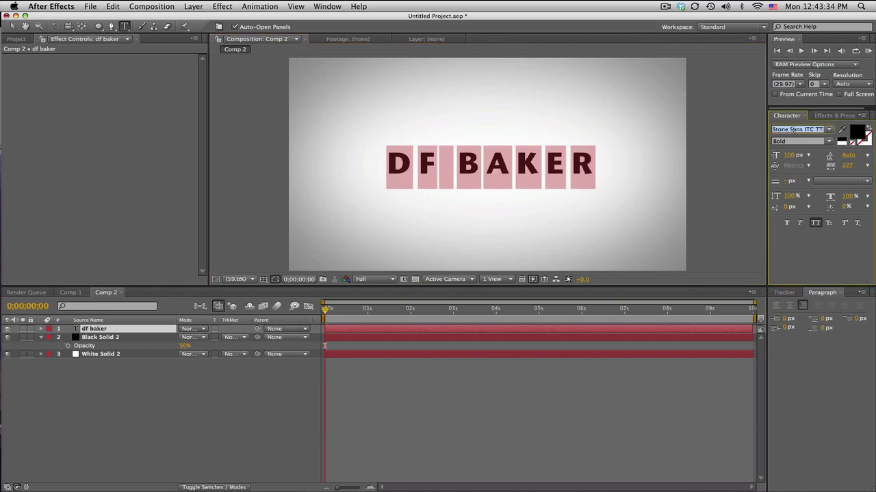
type("Luna Bar")
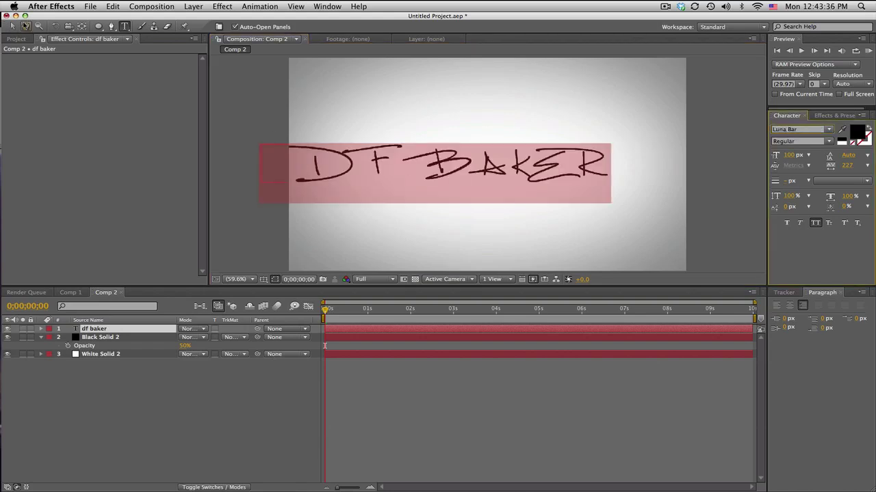
left_click(12, 26)
left_click_drag(438, 166, 483, 166)
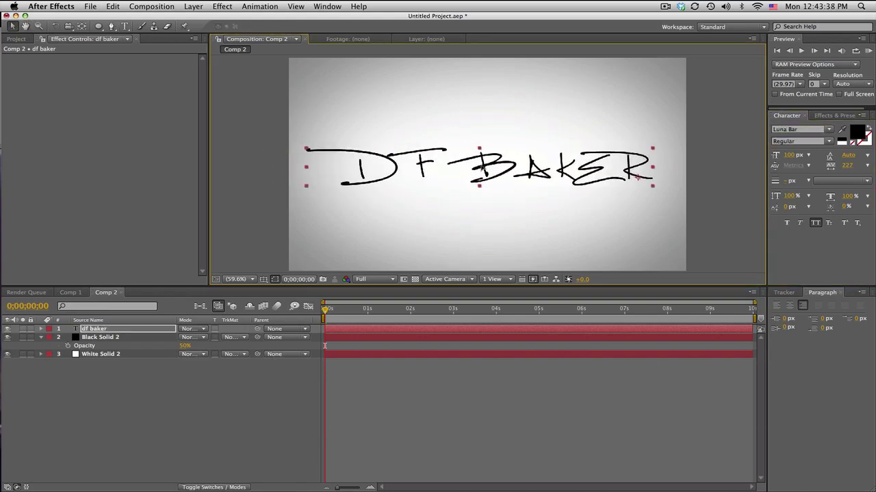
double_click(547, 166)
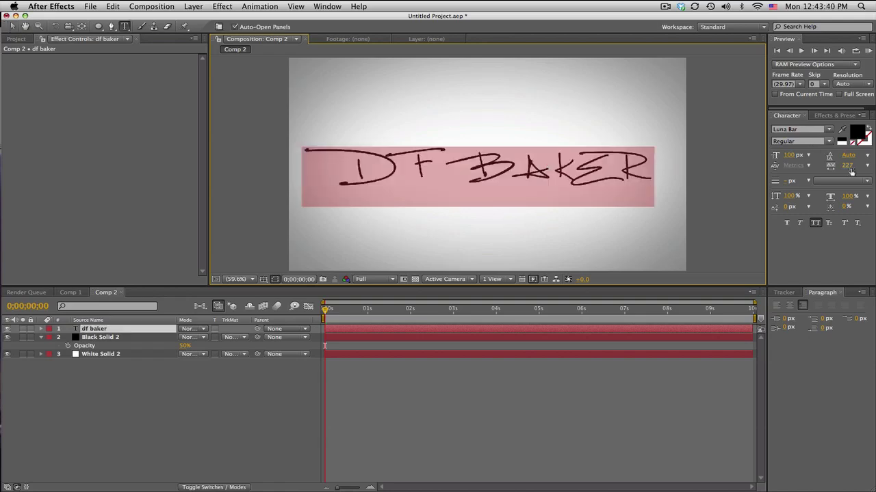
mouse_move(846, 166)
left_mouse_down()
mouse_move(692, 177)
mouse_move(874, 159)
mouse_move(846, 164)
left_mouse_up()
left_click(415, 399)
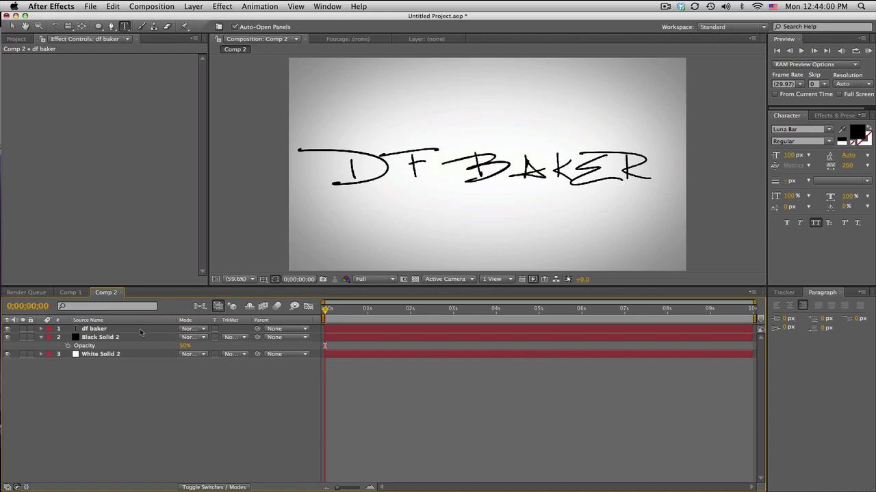
- Select the df baker layer, take the Pen tool, and zoom to 200% on the letters DF
left_click(115, 329)
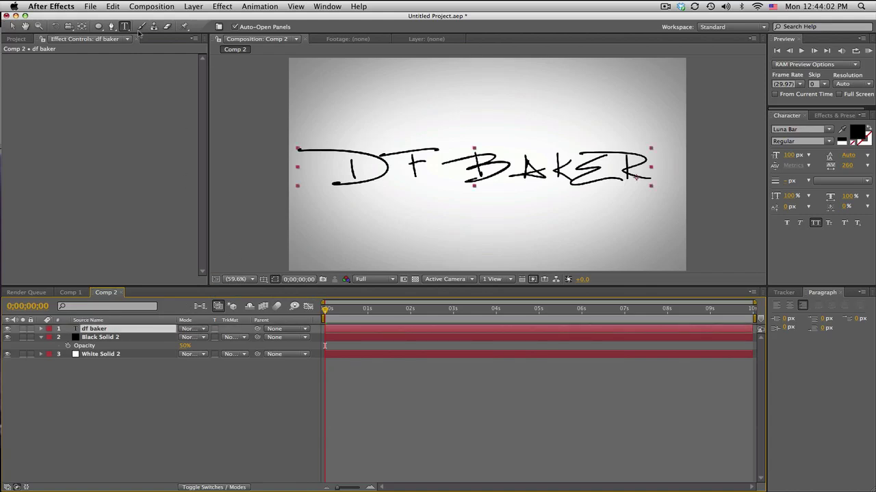
left_click(112, 27)
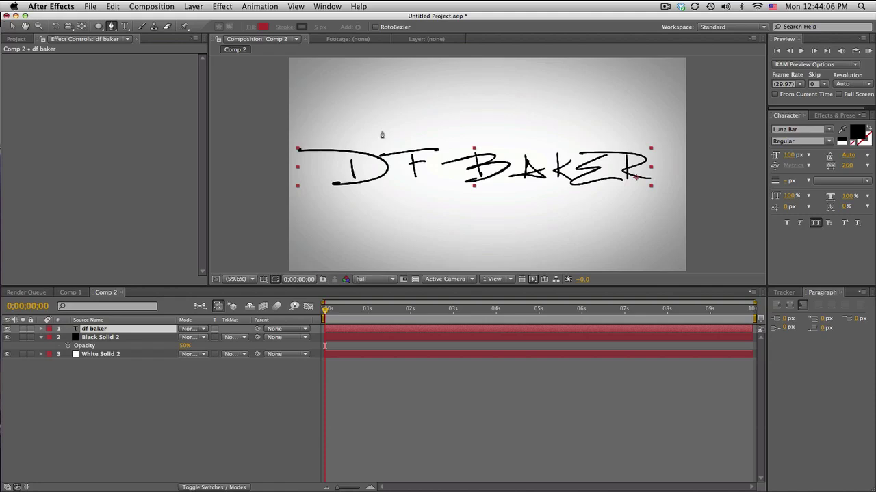
left_click(237, 279)
left_click(252, 389)
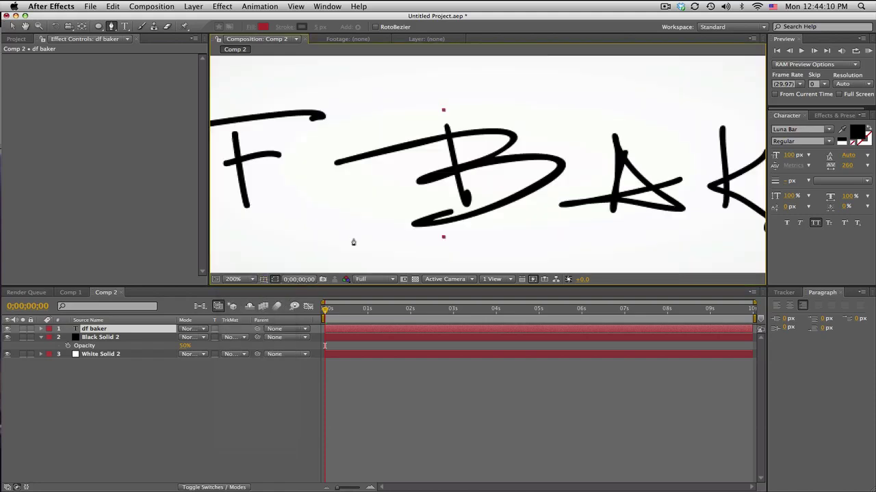
key("h")
left_click_drag(353, 240, 544, 213)
key("g")
- Start the mask at the D's left end and trace its top stroke round the curve
left_click(299, 104)
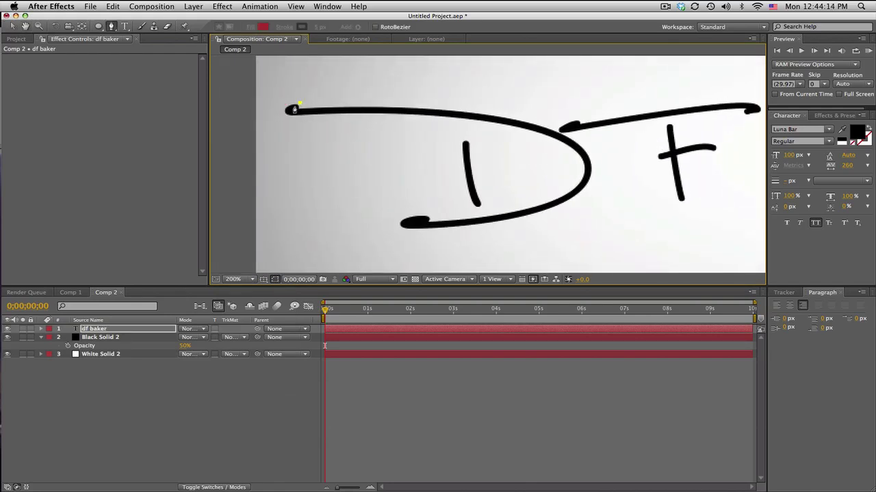
left_click_drag(288, 112, 306, 112)
left_click(335, 111)
left_click(402, 111)
left_click(441, 113)
left_click(472, 117)
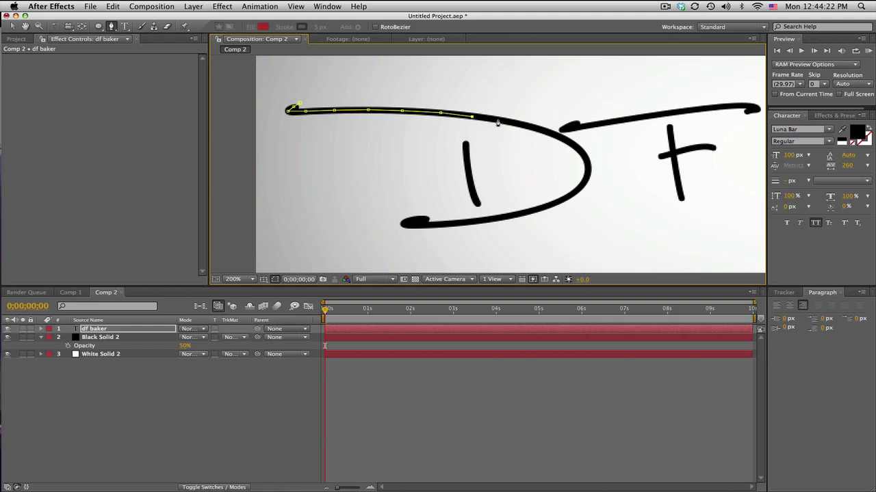
left_click(498, 121)
left_click(521, 125)
left_click(549, 135)
left_click(571, 144)
left_click(585, 161)
- Trace the mask down the D's right side and left along its bottom stroke
left_click(586, 174)
left_click(582, 184)
left_click(571, 197)
left_click(551, 206)
left_click(529, 212)
left_click(495, 219)
left_click(456, 224)
left_click(430, 224)
left_click(409, 226)
left_click(403, 224)
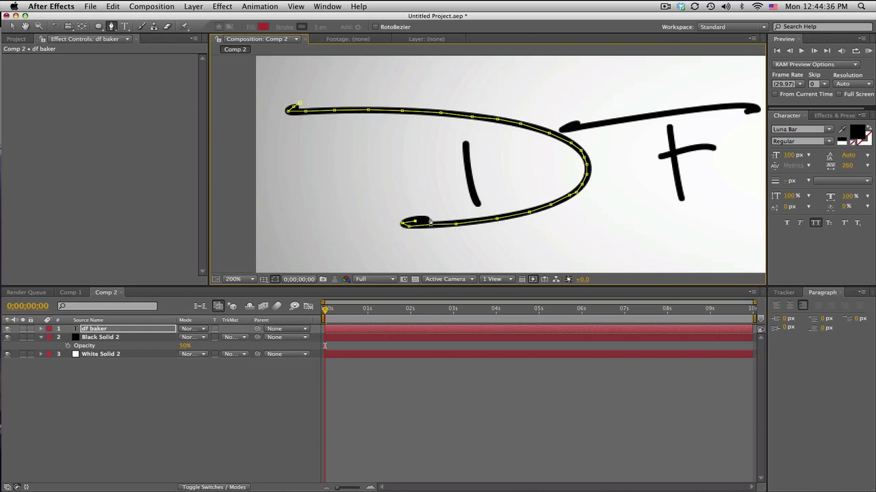
left_click_drag(430, 223, 454, 196)
- Extend the mask up the l stroke and across the long top stroke to its tip
left_click(447, 130)
left_click(466, 133)
left_click_drag(537, 167, 448, 141)
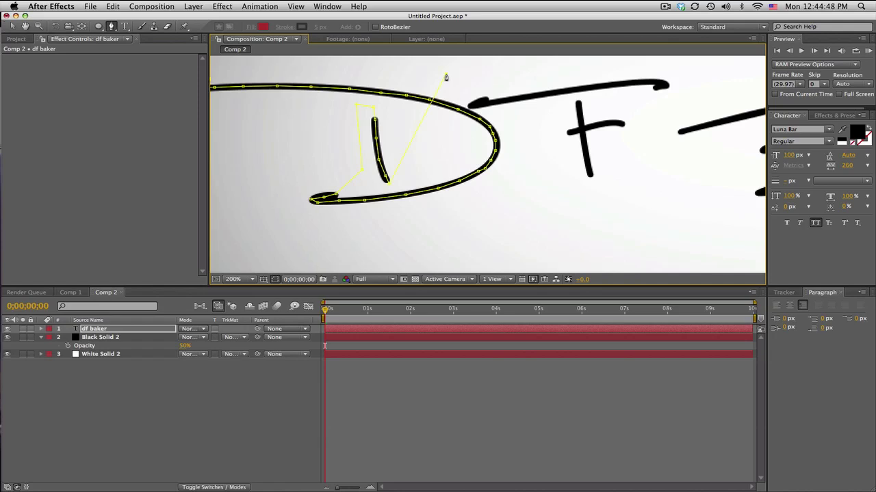
left_click(494, 84)
left_click(499, 101)
left_click(537, 98)
left_click(582, 88)
left_click(617, 85)
left_click(647, 82)
left_click(663, 86)
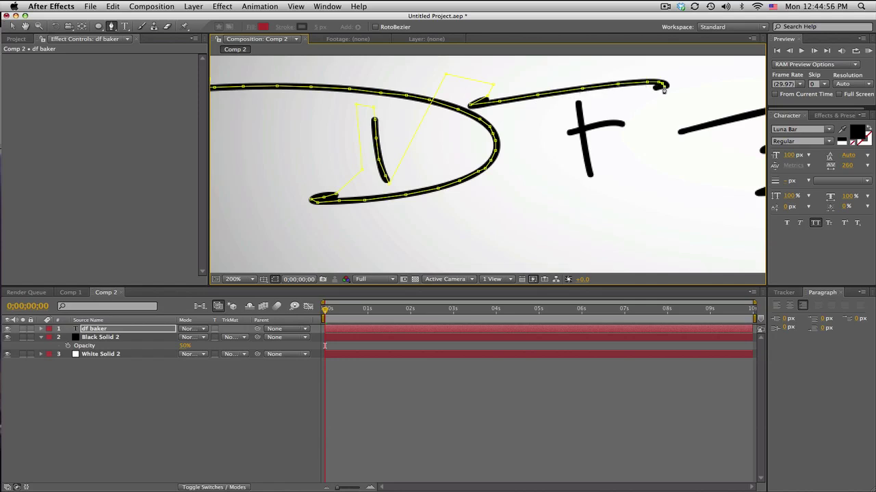
- Trace the mask down and around the F and along its crossbar
scroll(655, 91, "right", 5)
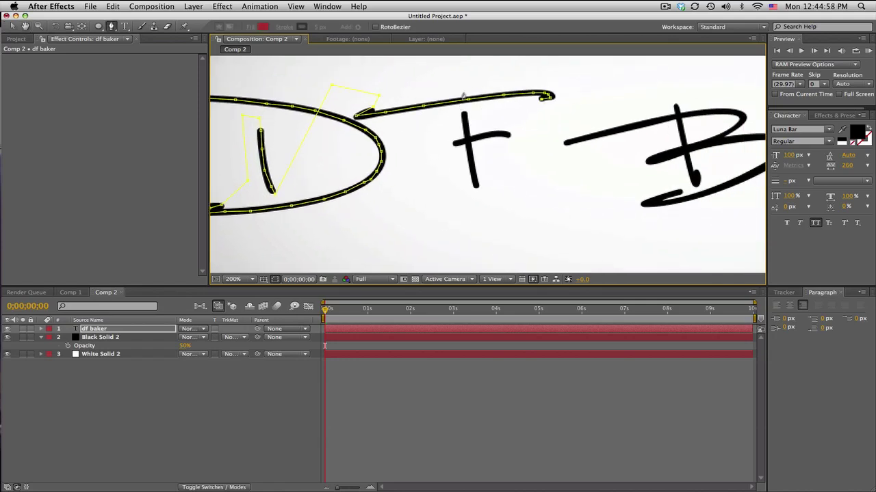
left_click(463, 108)
left_click(468, 150)
left_click(477, 190)
left_click(439, 167)
left_click(445, 145)
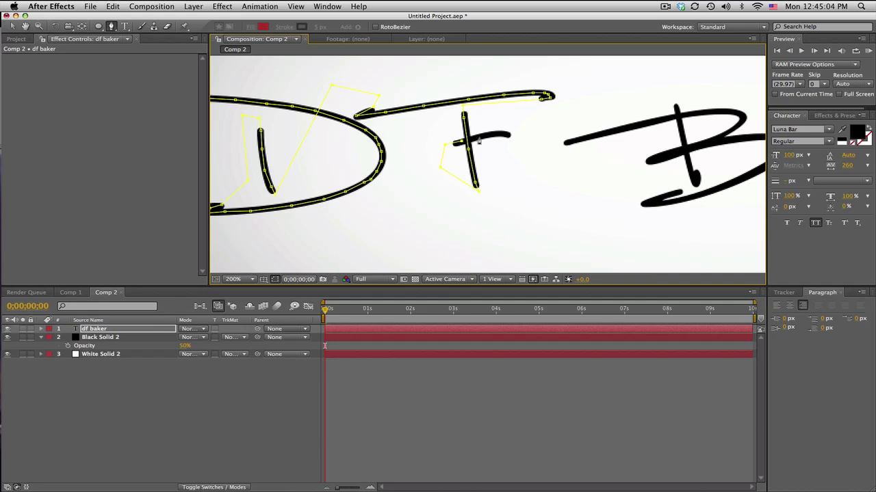
left_click(487, 136)
left_click(507, 135)
left_click(518, 135)
- Continue the mask past the crossbar along the stroke leading into the B
key("space")
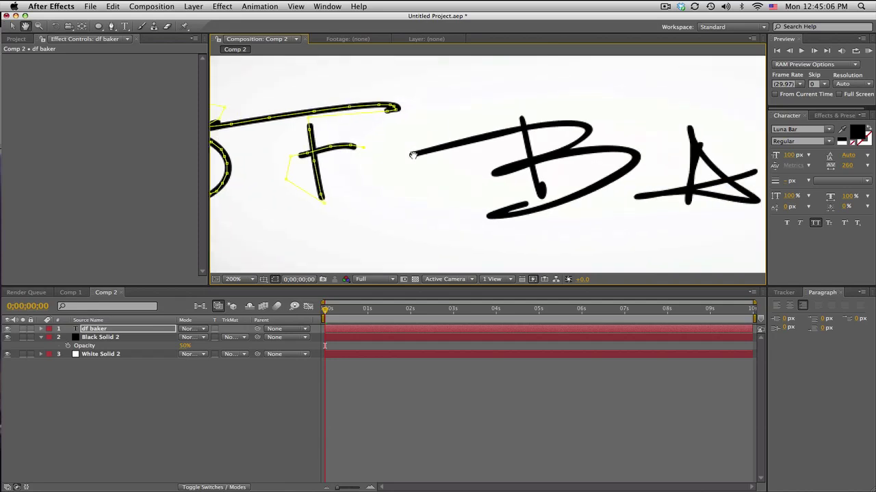
key("g")
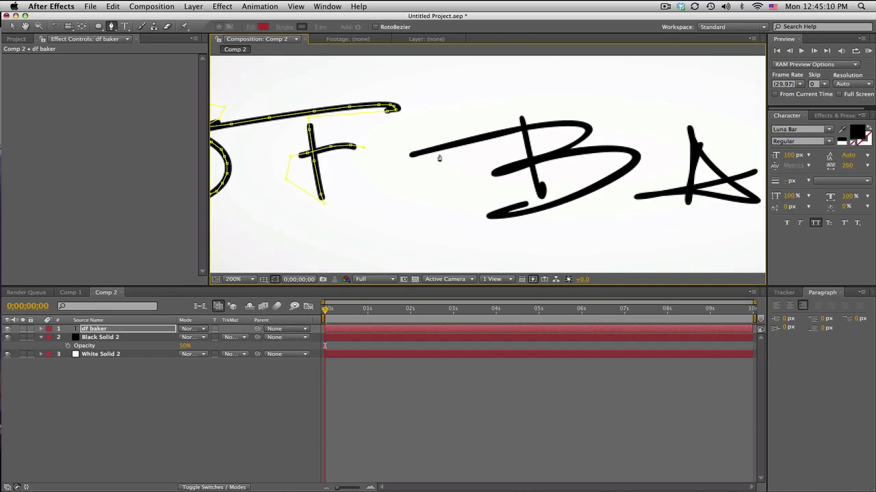
left_click_drag(377, 162, 335, 162)
left_click(363, 157)
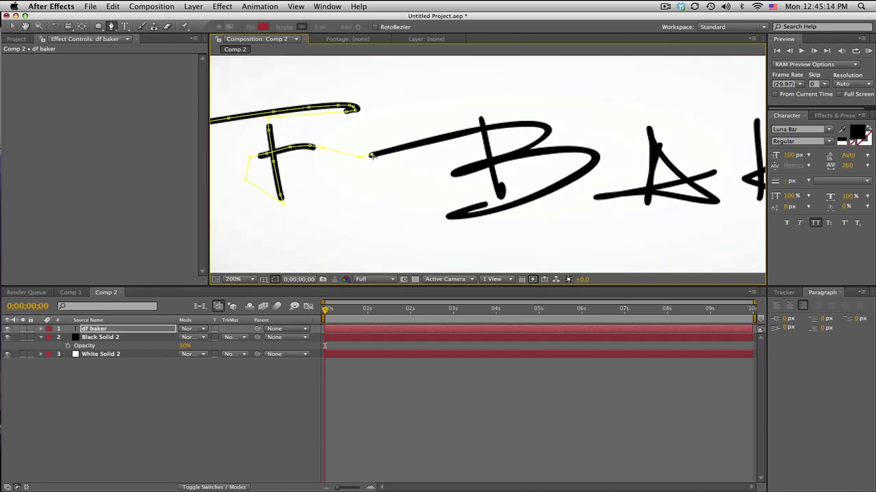
left_click(396, 149)
left_click(424, 143)
left_click(446, 139)
left_click(464, 135)
left_click(481, 131)
- Copy df baker from Comp 1 into Comp 2 and delete the old df baker layer
left_click(70, 292)
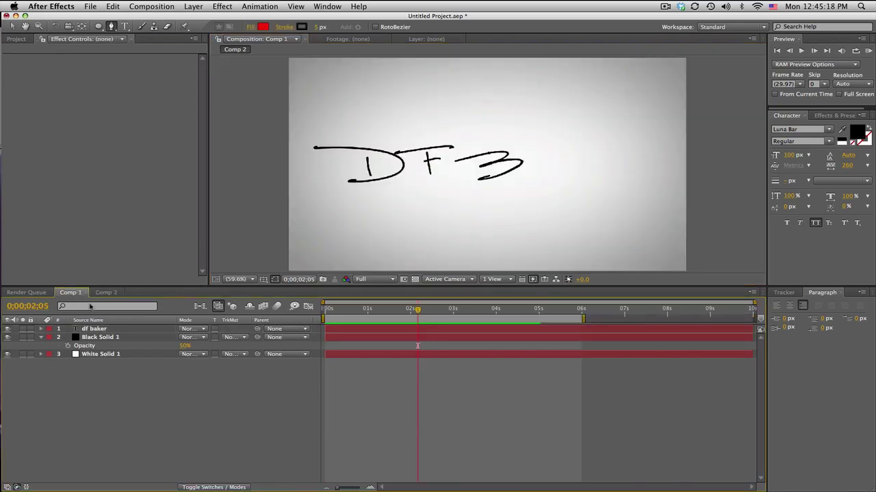
left_click(107, 329)
key("super+c")
left_click(108, 293)
key("super+v")
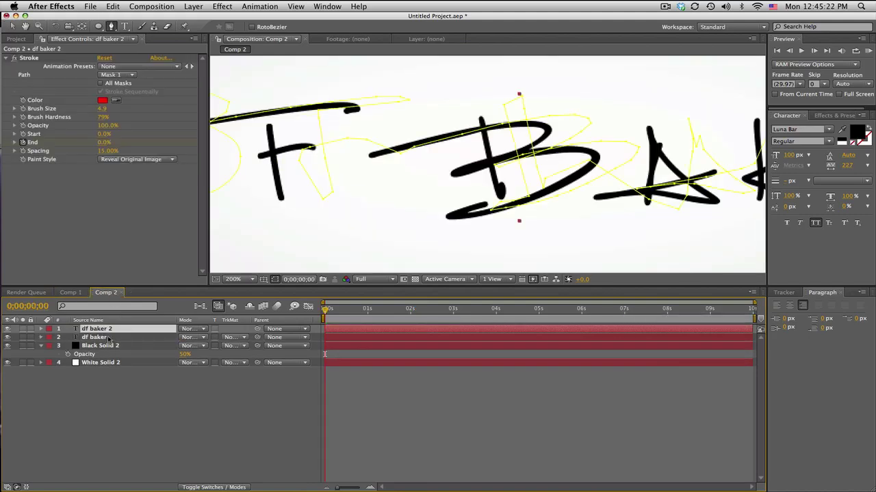
left_click(109, 338)
key("Delete")
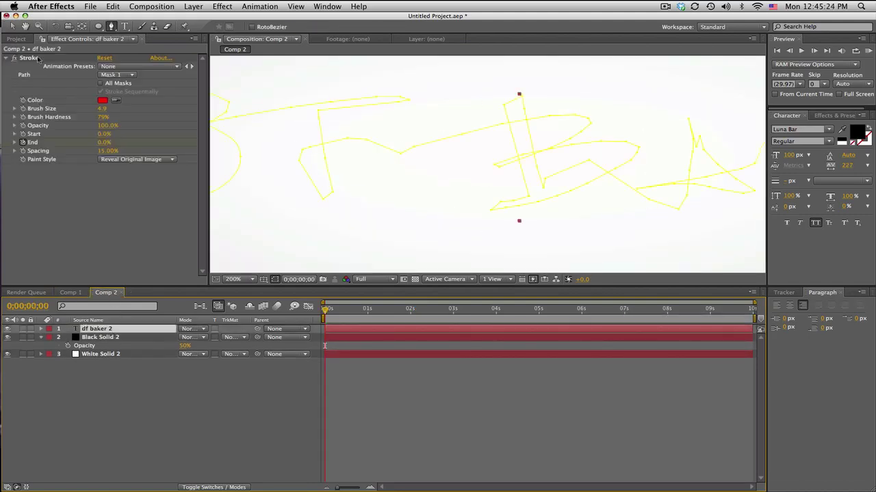
- Remove the Stroke effect from df baker 2 and set the view magnification to Fit
left_click(37, 58)
key("Delete")
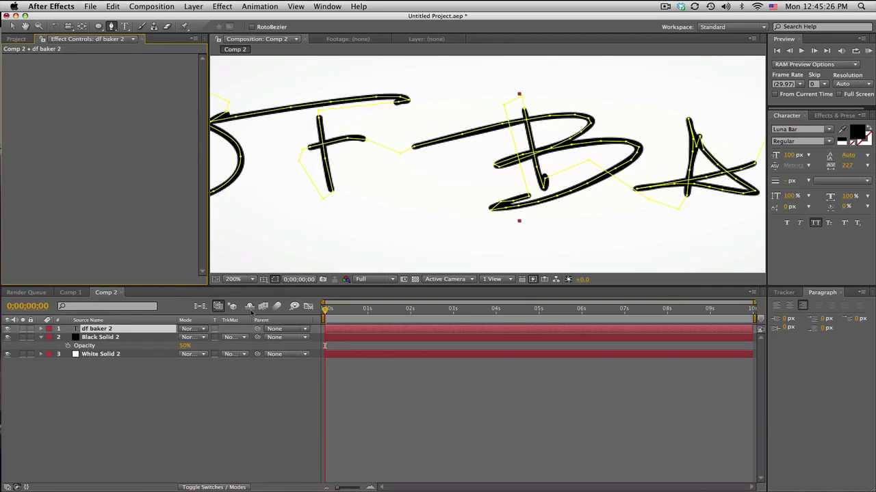
left_click(234, 279)
left_click(244, 296)
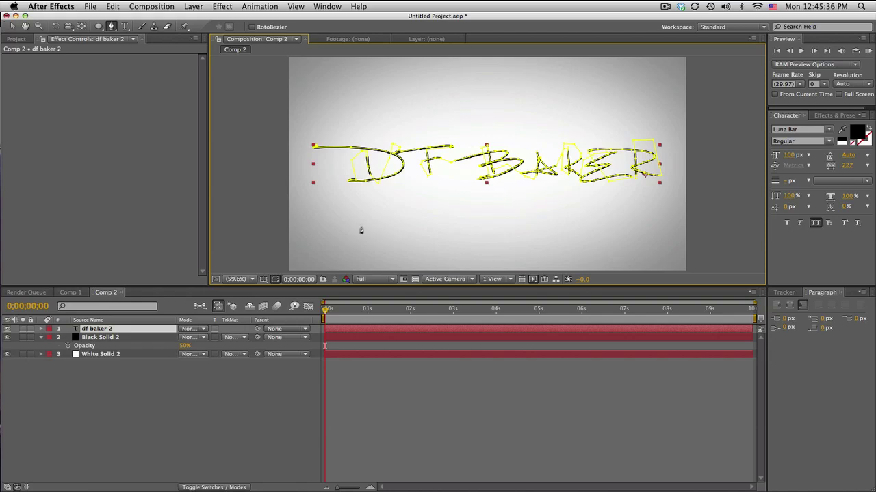
- View Comp 2 at 100% and solo White Solid 2 so only the white background shows
left_click(246, 279)
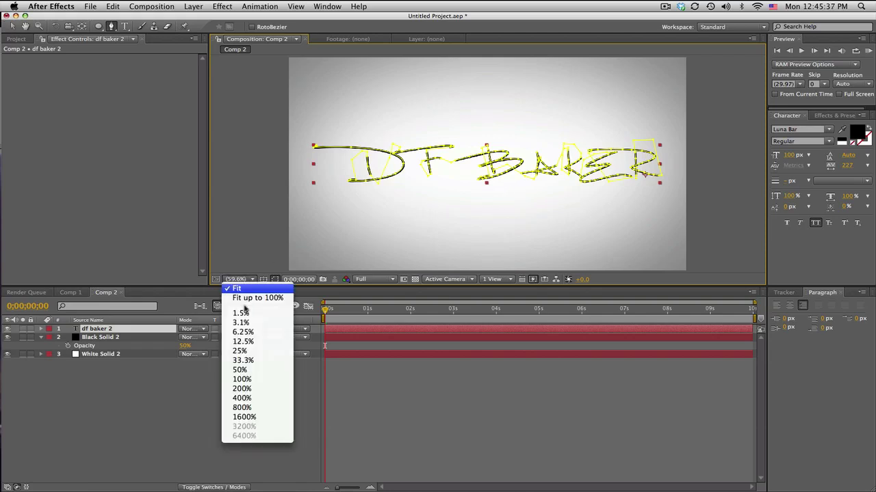
left_click(244, 380)
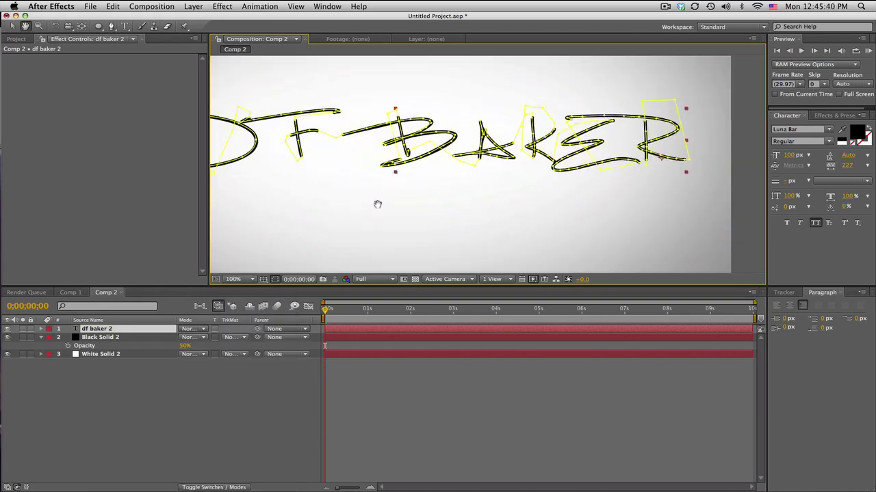
left_click_drag(415, 214, 455, 168)
left_click(91, 355)
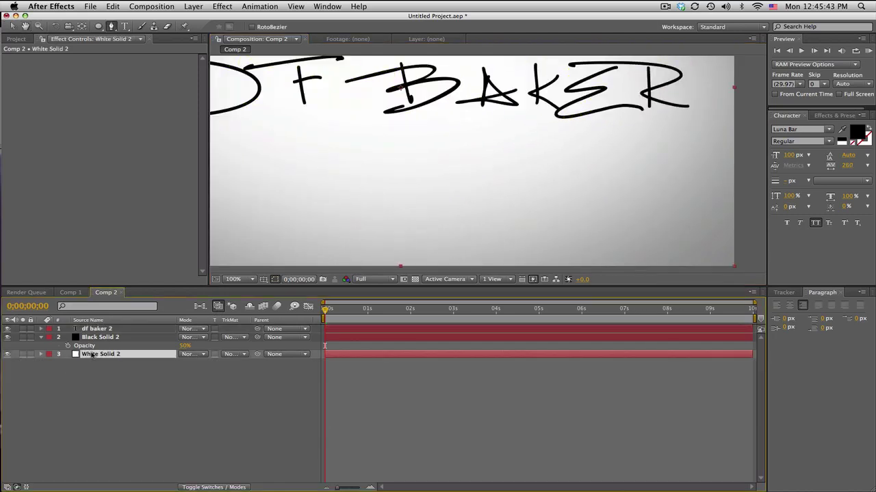
left_click(22, 354)
key("space")
left_click_drag(401, 160, 402, 178)
left_click(112, 26)
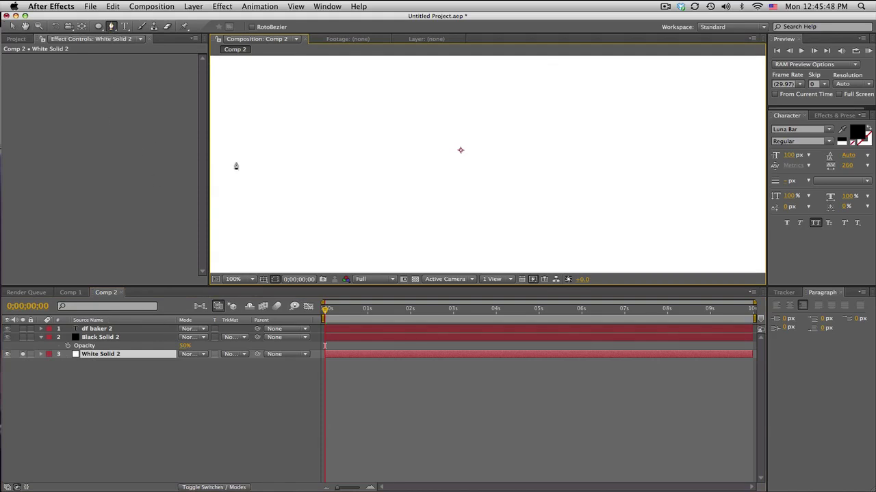
left_click(301, 181)
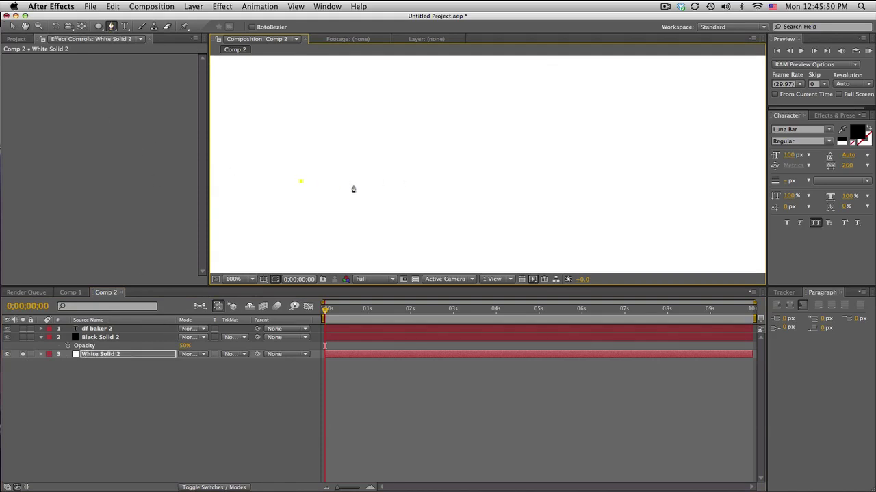
left_click(387, 189)
left_click(485, 213)
left_click(556, 174)
left_click(498, 122)
left_click(405, 123)
left_click(329, 113)
left_click(445, 447)
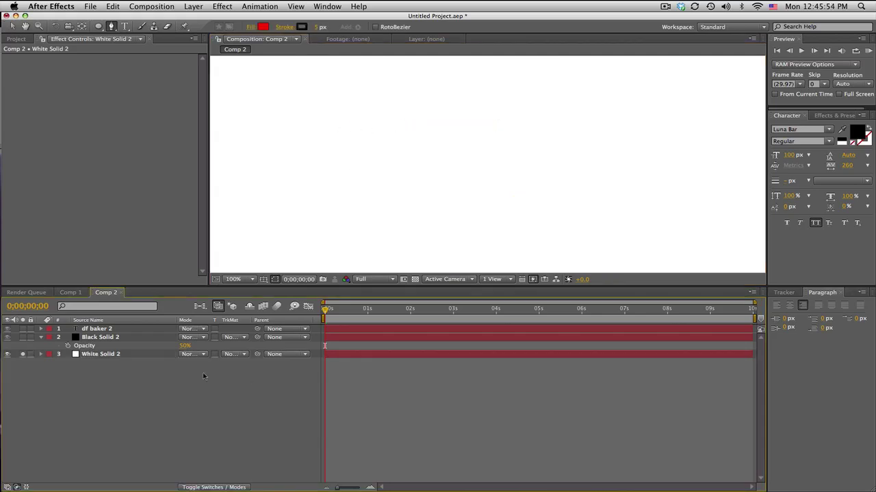
left_click(128, 353)
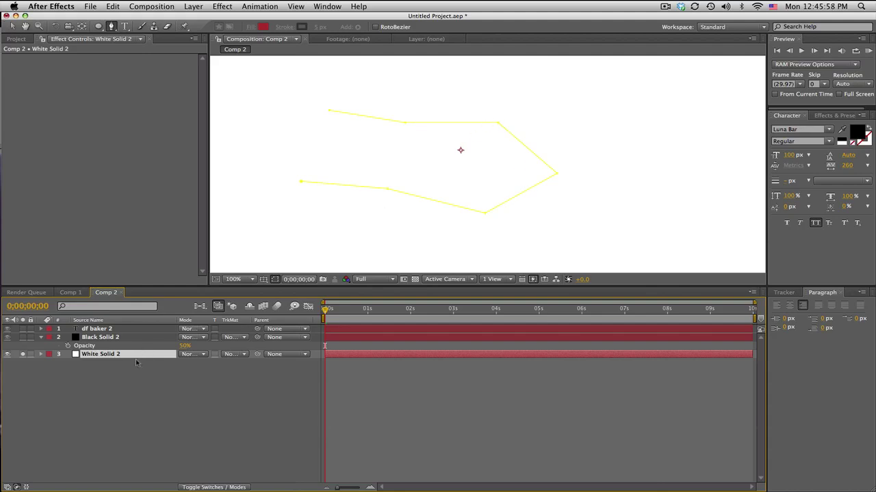
key("m")
left_click(94, 362)
key("Delete")
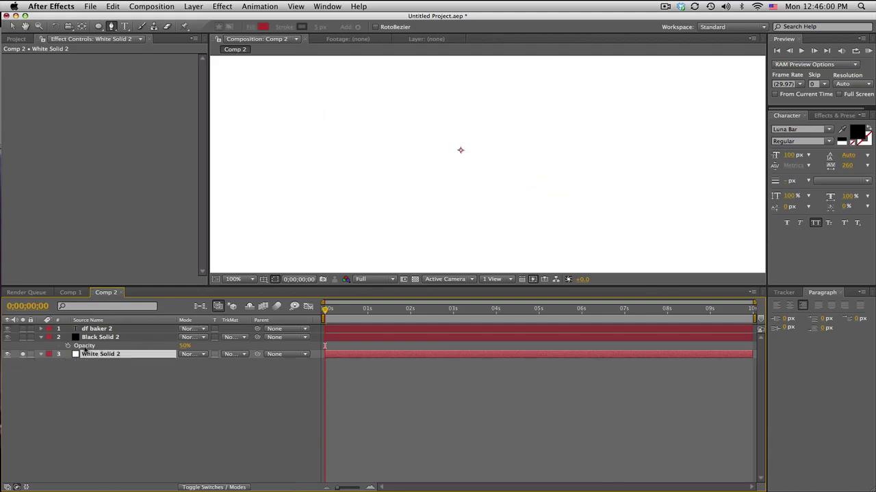
left_click(93, 329)
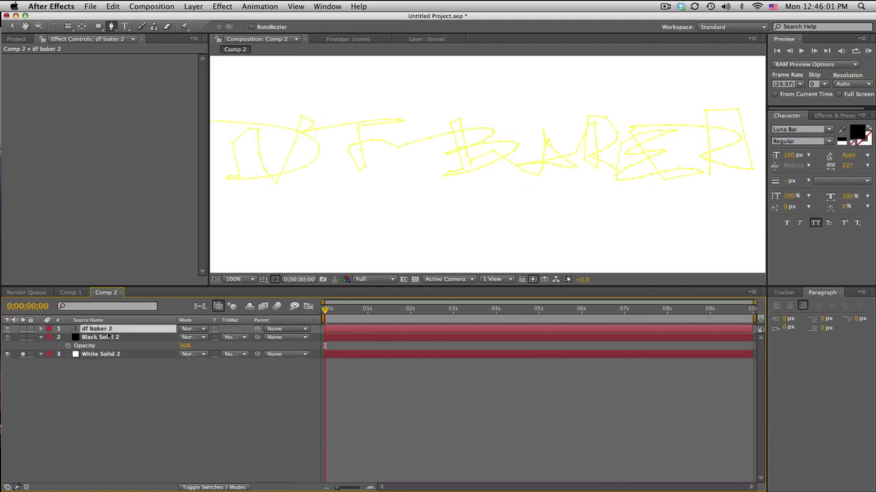
- Un-solo White Solid 2 and bring the left part of the lettering into view
left_click(22, 355)
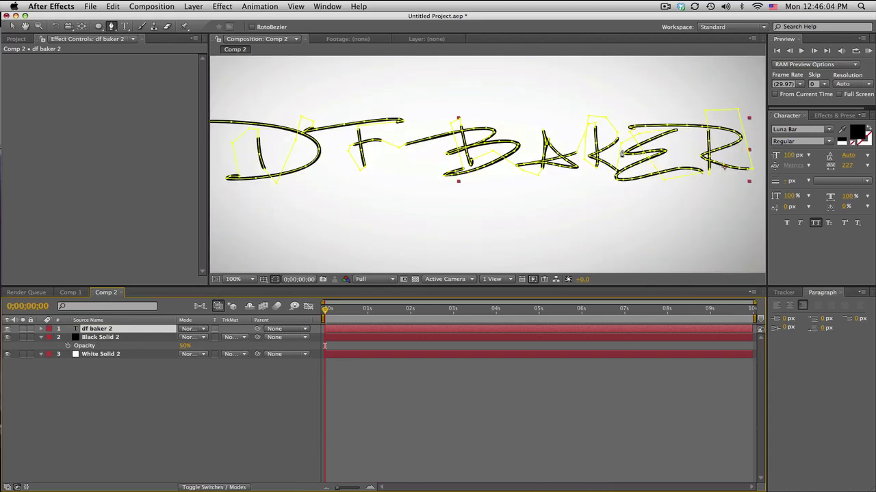
left_click_drag(625, 200, 540, 223)
key("g")
- Apply the Generate > Stroke effect to df baker 2 along Mask 1, white, brush size 2.0
left_click(221, 6)
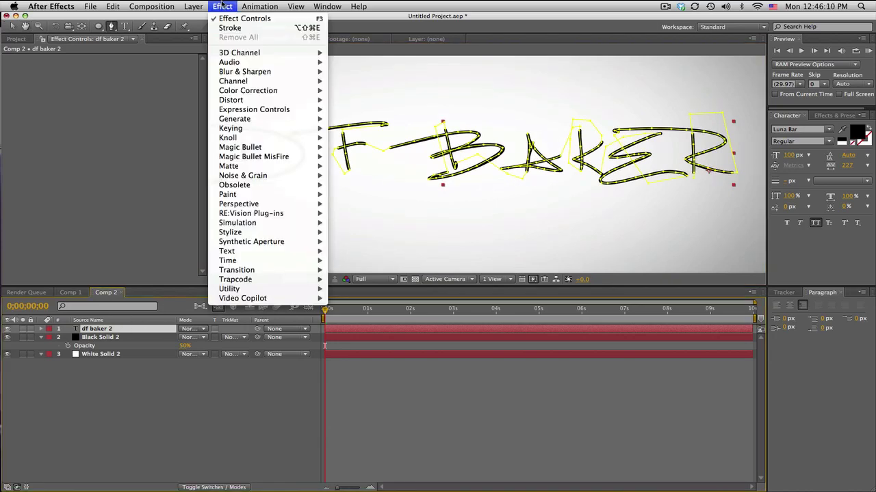
mouse_move(249, 120)
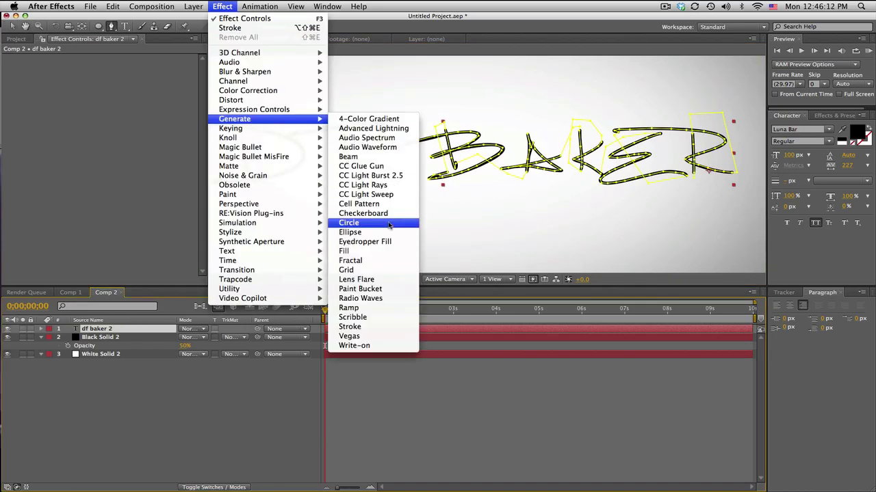
left_click(369, 327)
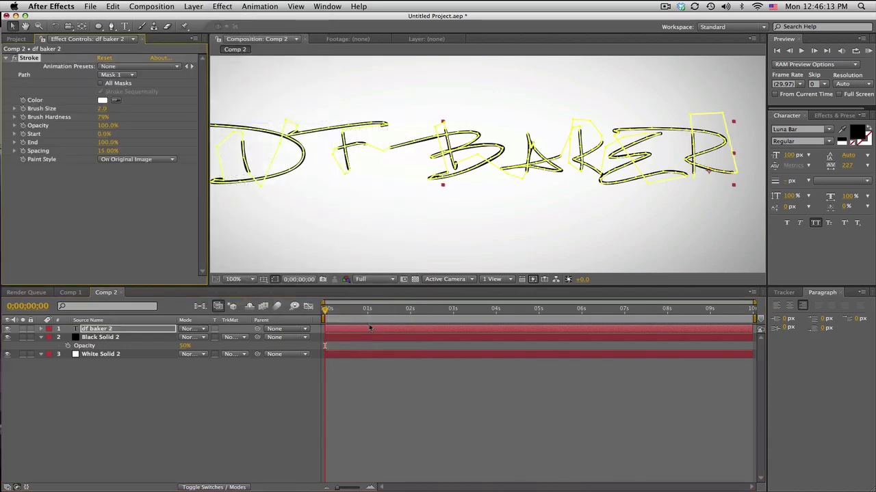
left_click(353, 368)
key("h")
left_click_drag(399, 182, 434, 182)
key("v")
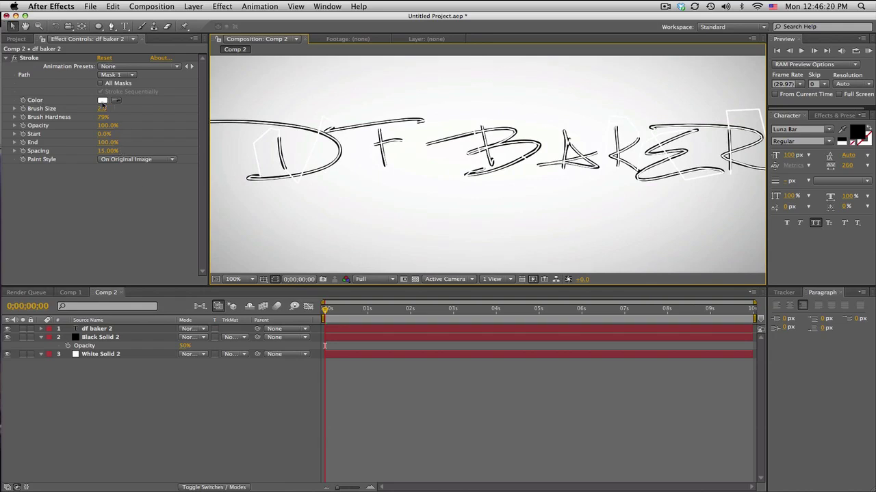
- Set the Stroke colour to pure red (FF0000)
left_click(102, 100)
left_click(407, 313)
left_click(523, 316)
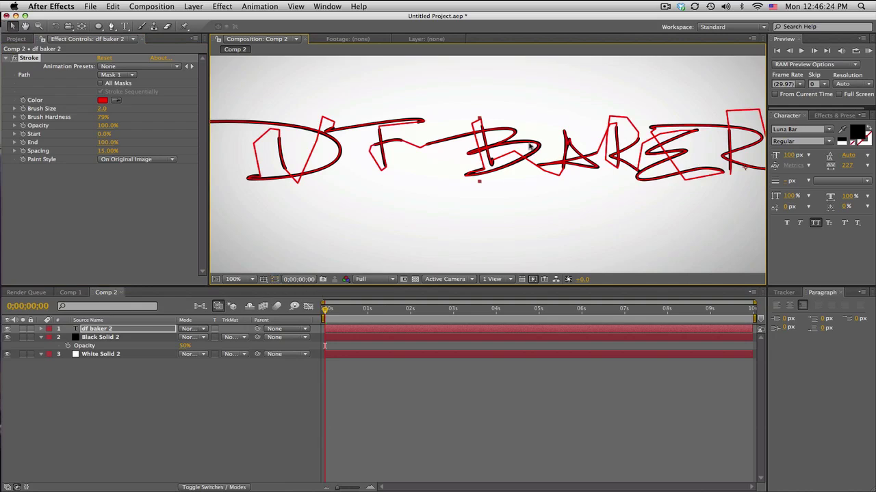
- Set the Stroke brush size to 2, then increase it to 5.0
left_click(101, 109)
type("2")
key("Return")
mouse_move(102, 108)
left_mouse_down()
mouse_move(150, 110)
mouse_move(101, 113)
mouse_move(117, 114)
left_mouse_up()
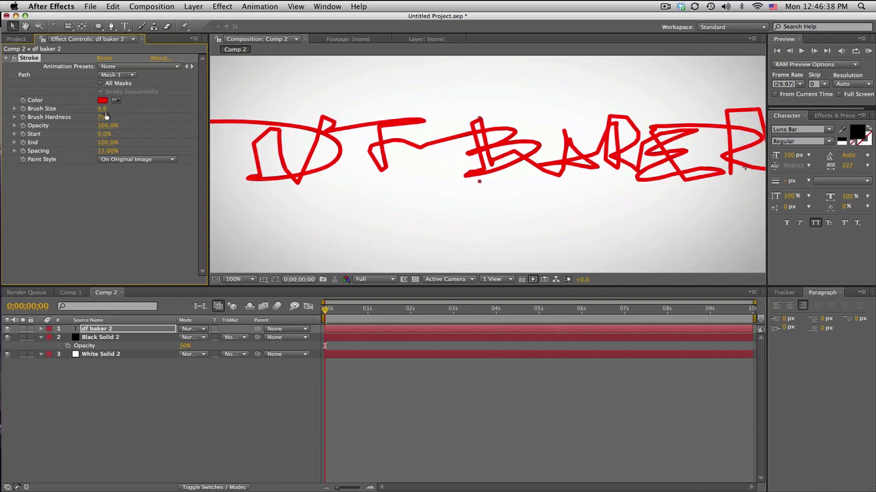
left_click_drag(103, 108, 105, 108)
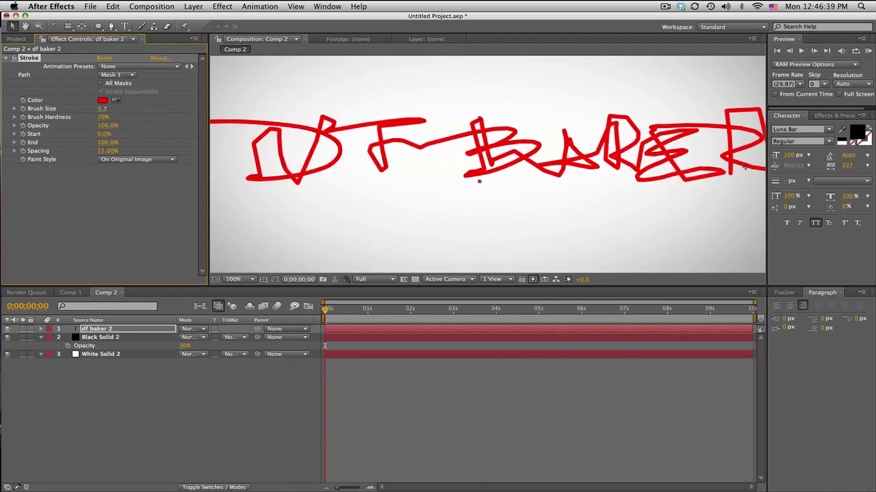
- Select the text layer to show its mask paths, and pan the view so the lettering shifts left
left_click(140, 330)
left_click(252, 263)
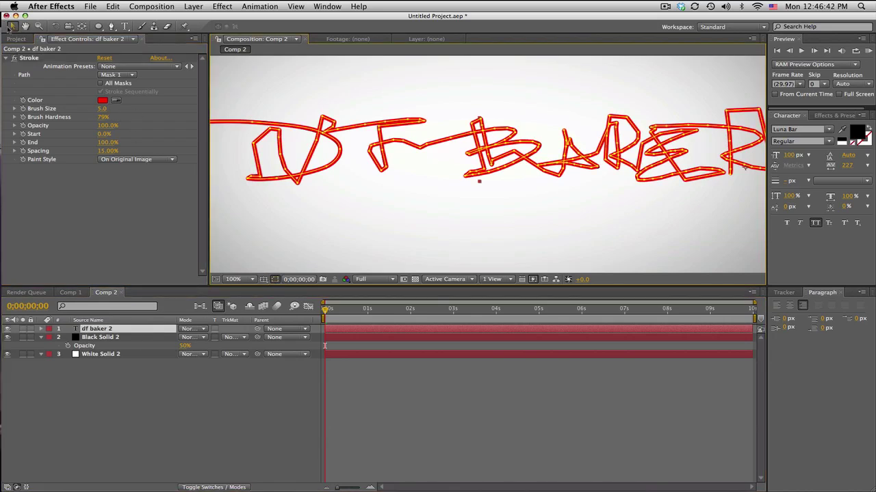
left_click(260, 178)
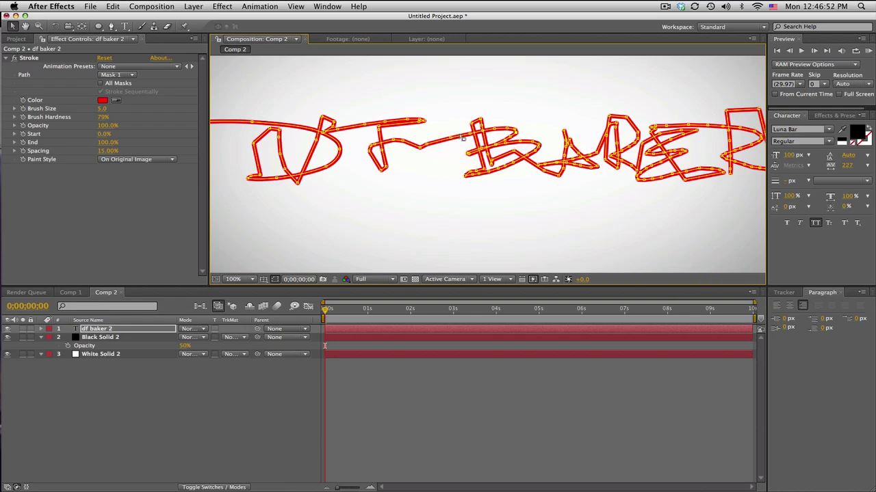
key("space")
mouse_move(401, 203)
left_mouse_down()
mouse_move(499, 196)
mouse_move(332, 208)
mouse_move(391, 196)
left_mouse_up()
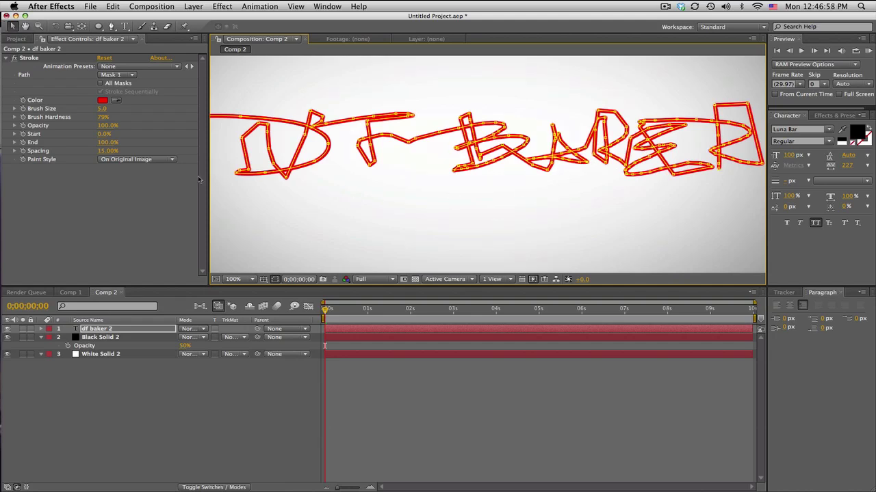
- Set the Stroke Paint Style to Reveal Original Image and hide the mask path outlines
left_click(156, 159)
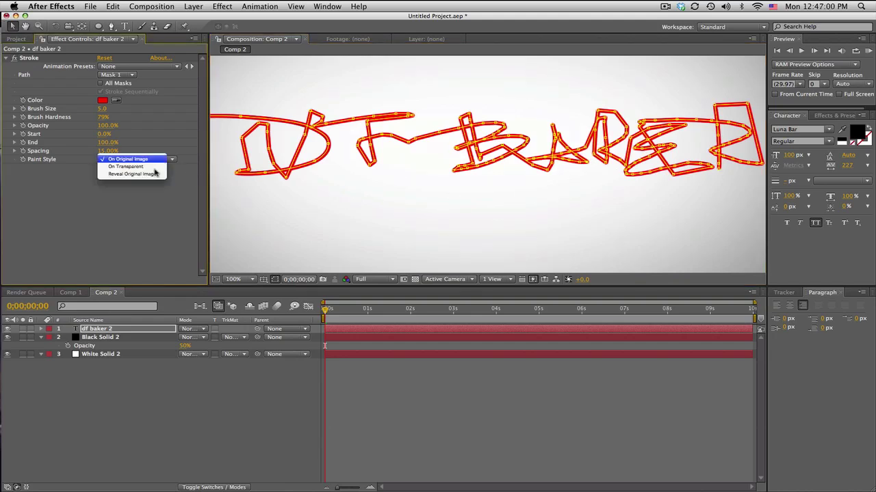
left_click(151, 176)
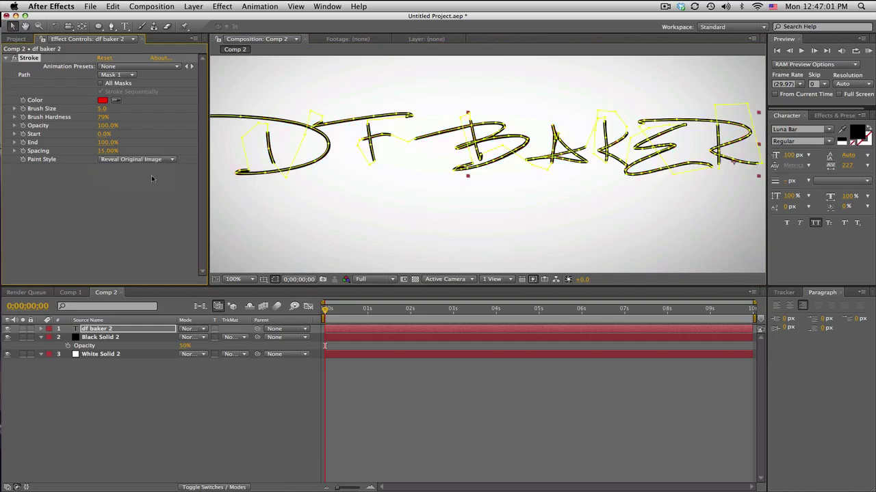
left_click(270, 281)
left_click(402, 393)
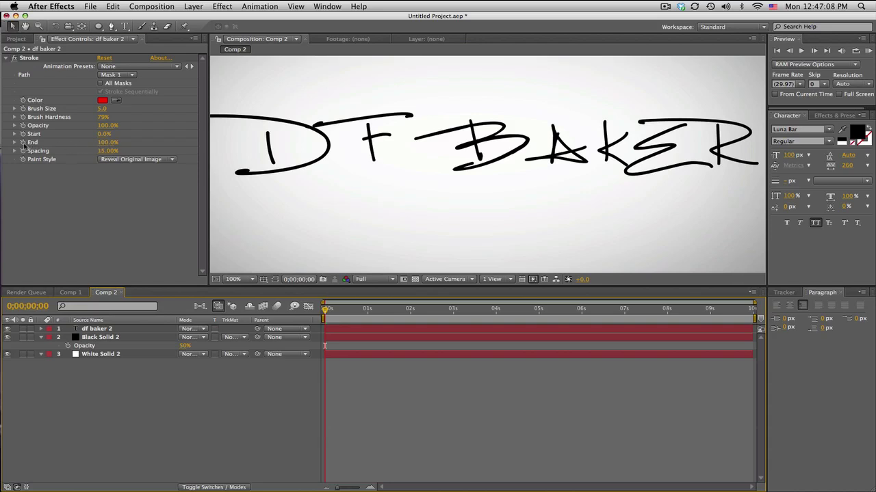
left_click(490, 329)
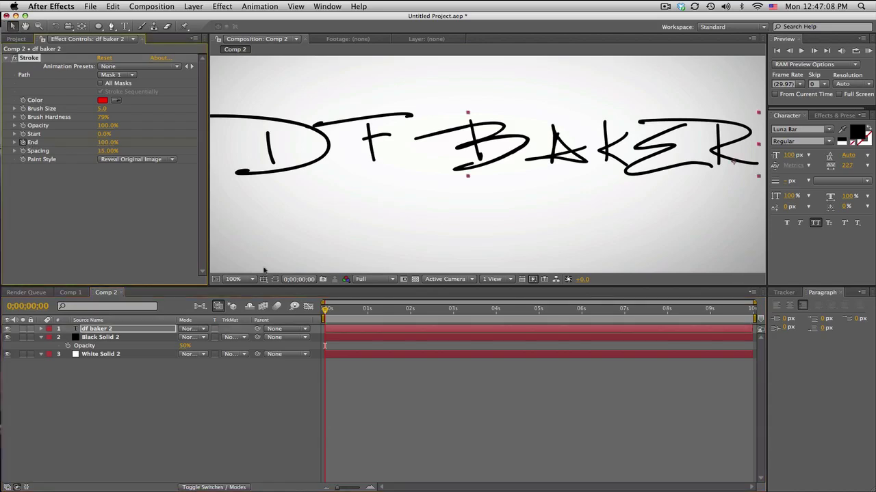
- Keyframe Stroke End at 100% at 5 seconds and 0% at 0 seconds
left_click(539, 313)
left_click(121, 330)
key("u")
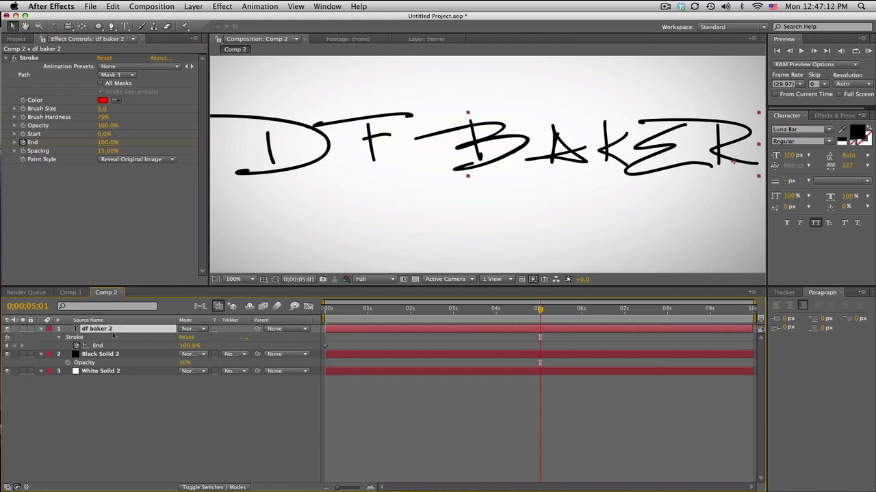
left_click(15, 346)
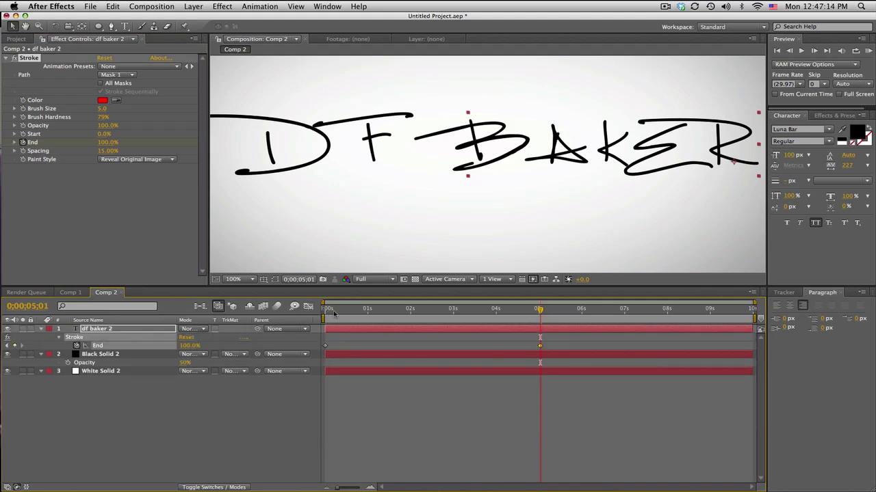
left_click(326, 311)
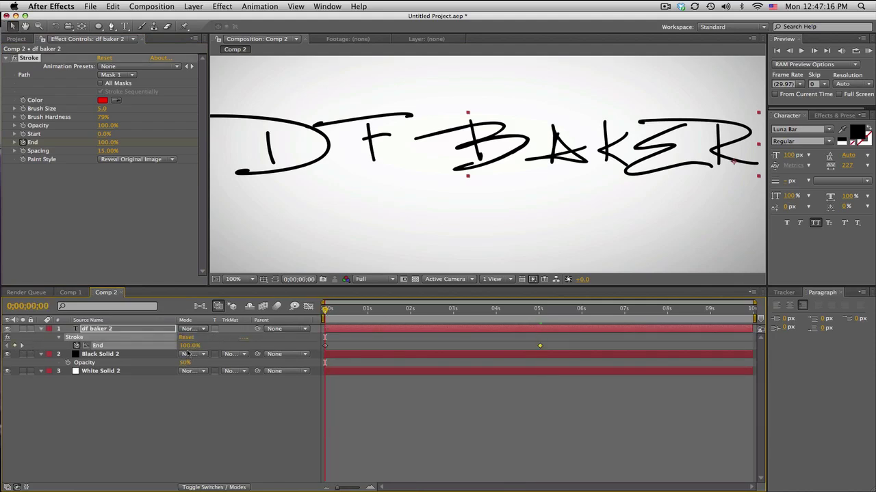
left_click_drag(188, 345, 113, 354)
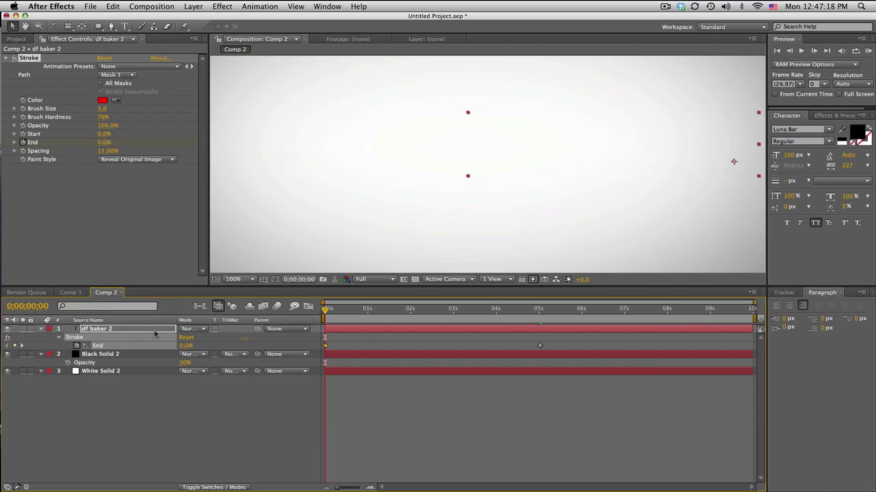
- Preview the write-on up to 0;00;03;14, where DF BAK is drawn at End 68.9%
mouse_move(325, 310)
left_mouse_down()
mouse_move(546, 309)
mouse_move(441, 311)
left_mouse_up()
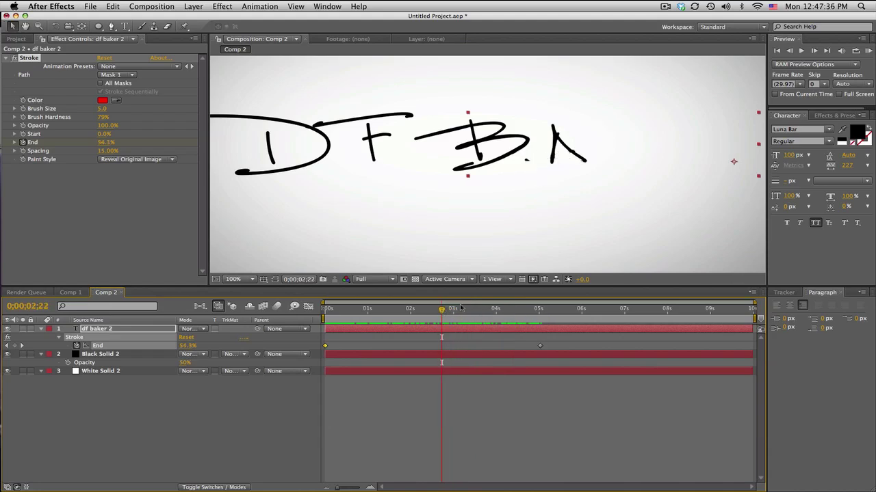
left_click(122, 330)
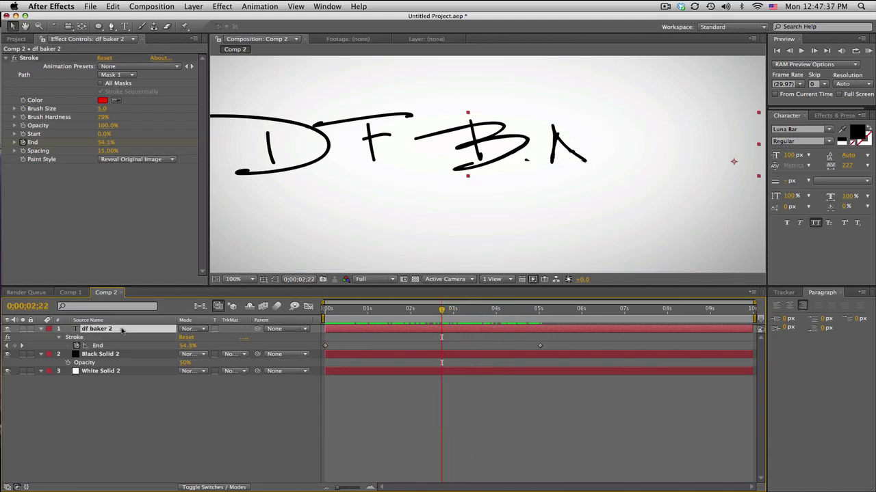
left_click(274, 279)
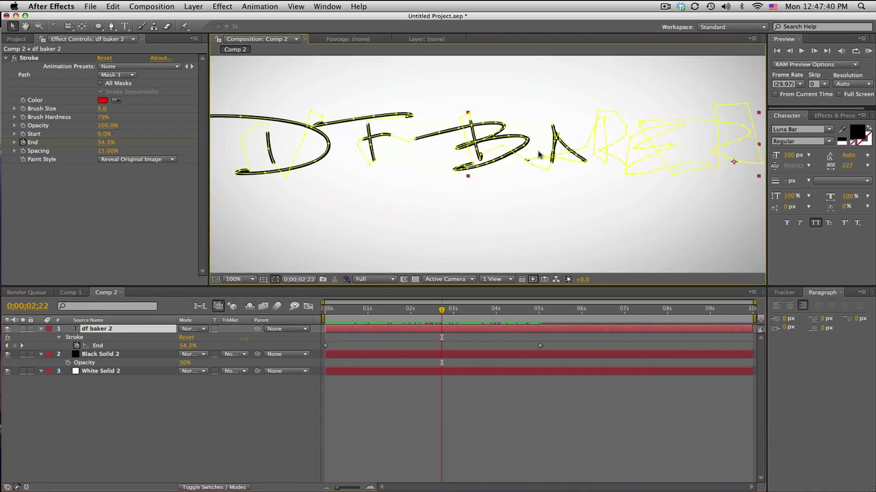
key("F2")
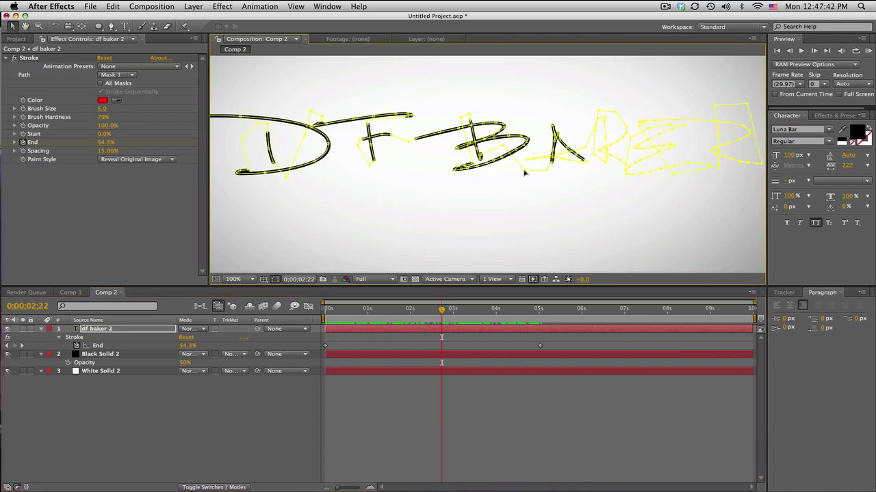
left_click(421, 350)
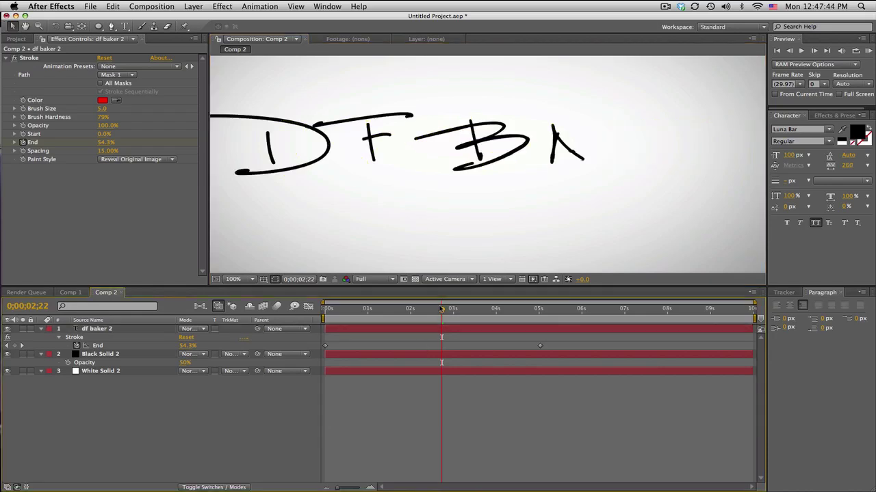
mouse_move(438, 309)
left_mouse_down()
mouse_move(423, 309)
mouse_move(514, 309)
mouse_move(527, 301)
mouse_move(475, 310)
left_mouse_up()
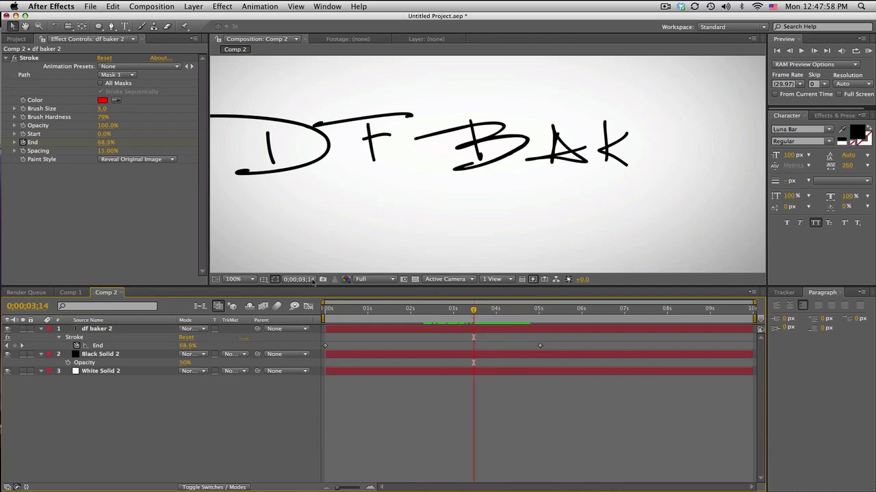
- Set the viewer magnification to Fit and scrub back to 0;00;02;09 to preview the reveal
left_click(243, 279)
left_click(238, 290)
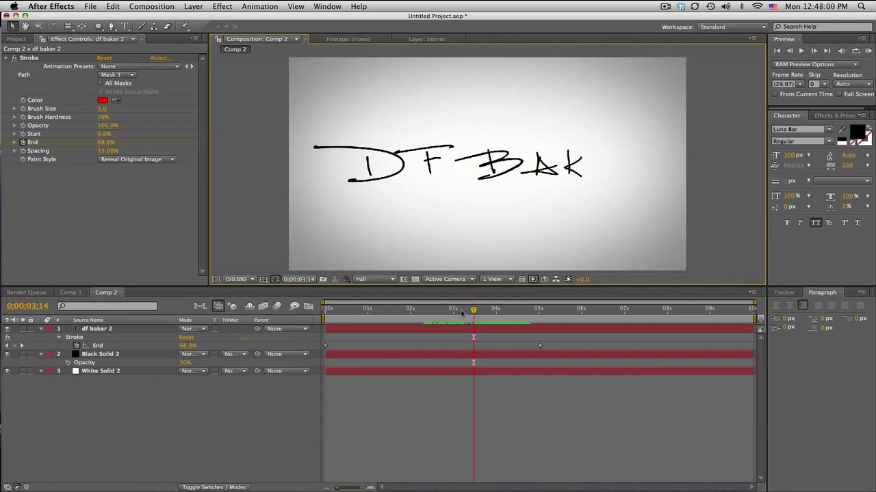
mouse_move(446, 311)
left_mouse_down()
mouse_move(362, 311)
mouse_move(423, 311)
left_mouse_up()
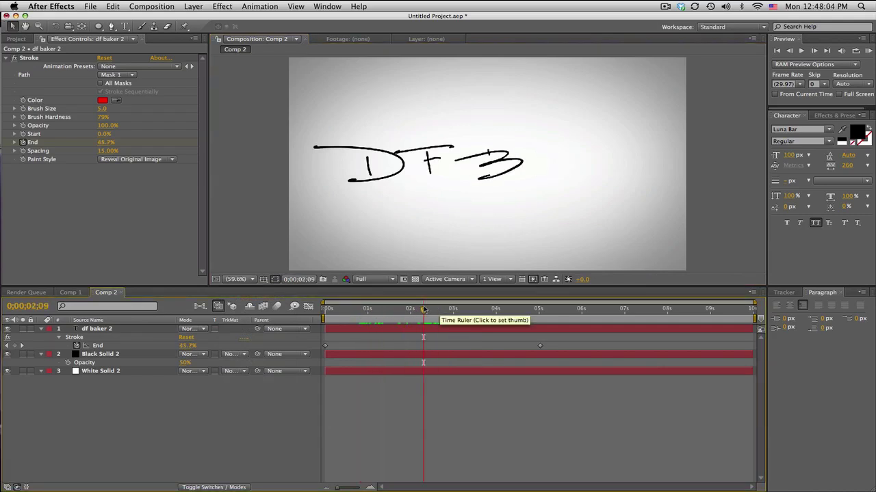